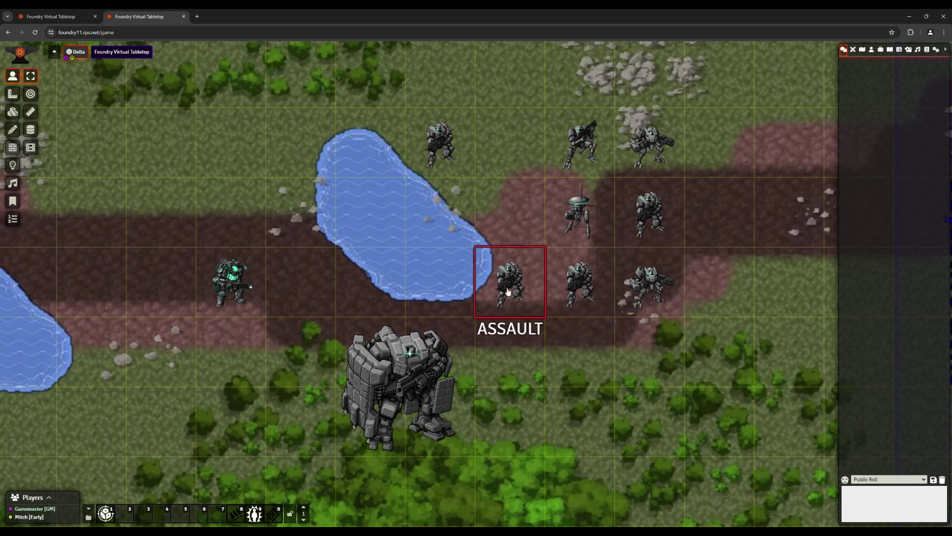
Raise the Breacher's heat to 5 of 7 for Danger Zone and close its sheet
double_click(658, 286)
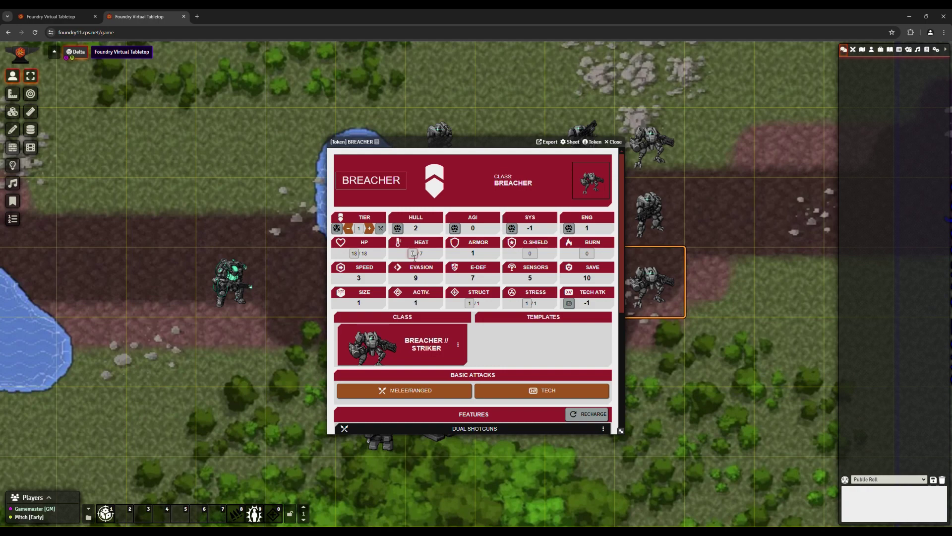
type("5")
left_click(534, 359)
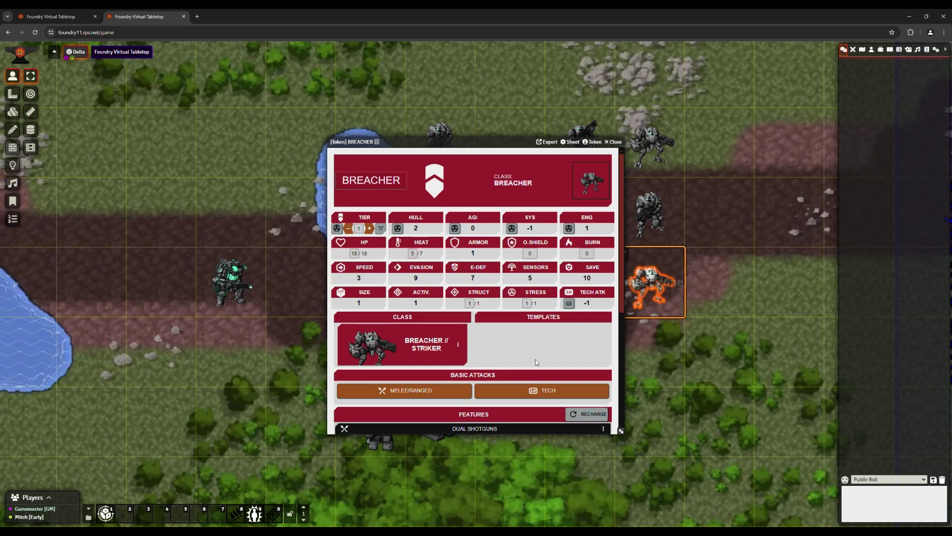
left_click(613, 142)
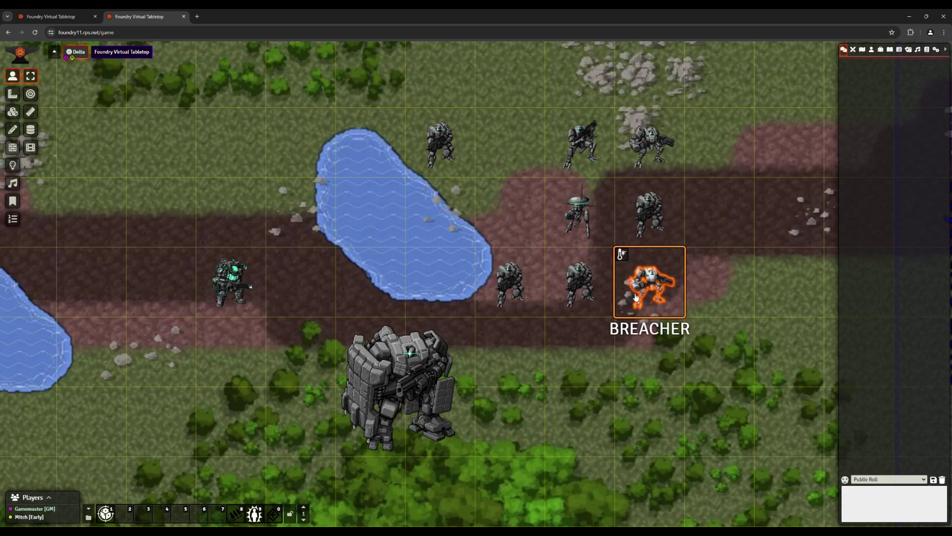
Set the Assault mech's overshield to 4 and close its sheet
double_click(654, 217)
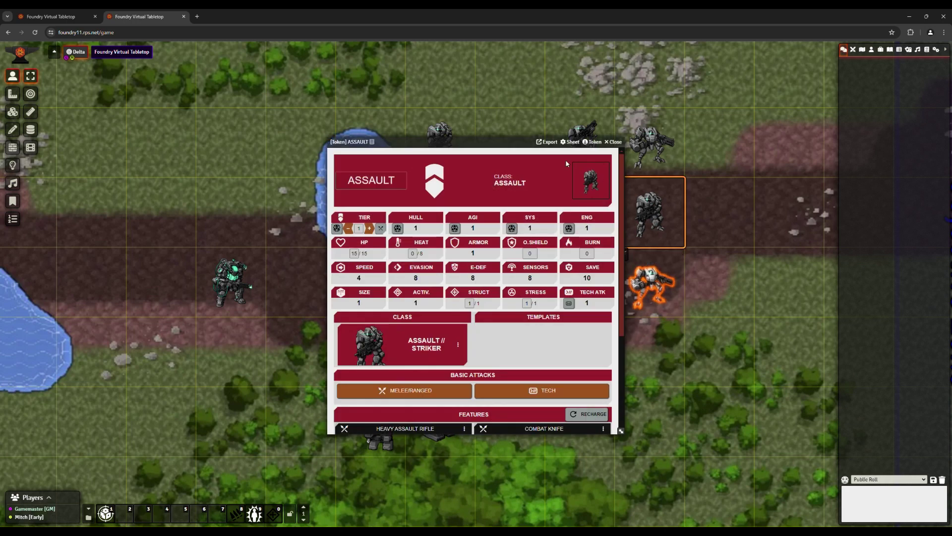
left_click_drag(494, 147, 438, 139)
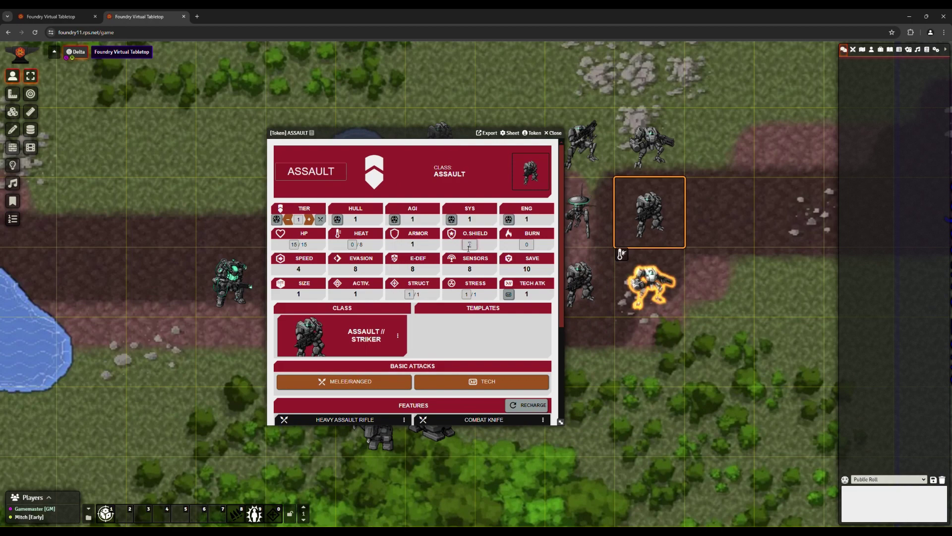
left_click(469, 244)
type("4")
key("Return")
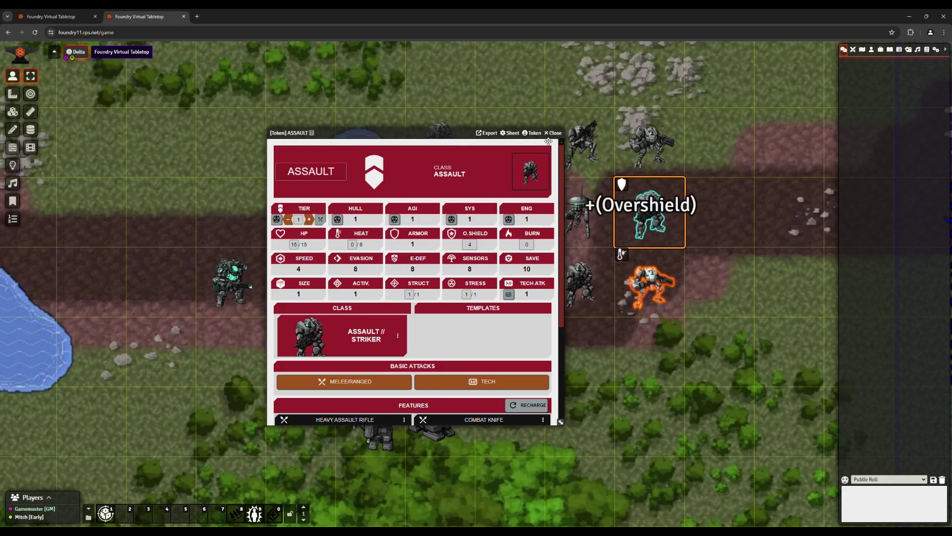
left_click(552, 133)
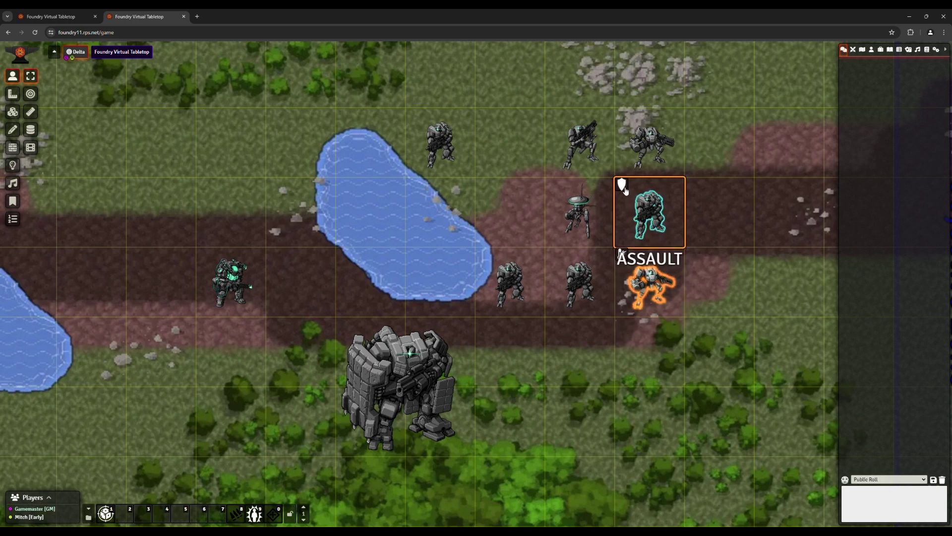
Give the top-right Breacher a Burn value of 2 on its sheet, then close it
left_click(645, 145)
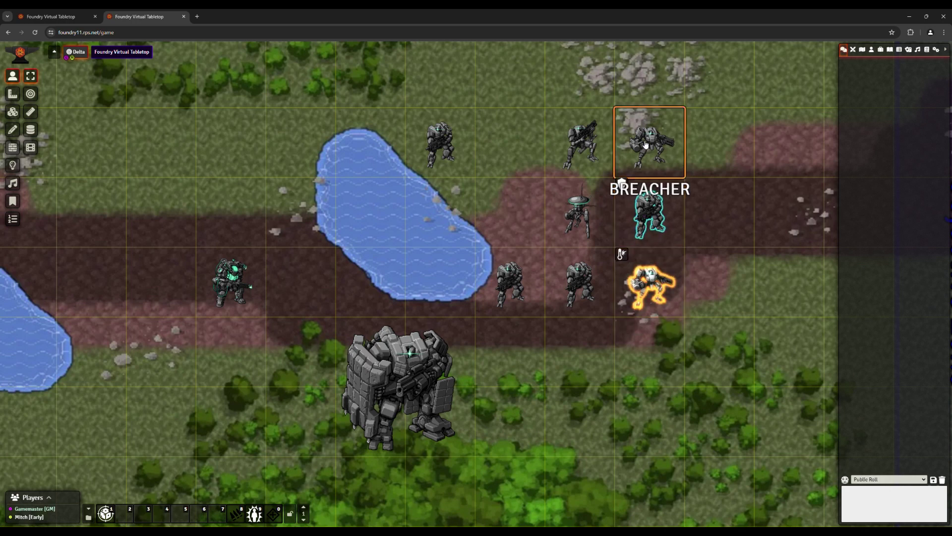
double_click(643, 145)
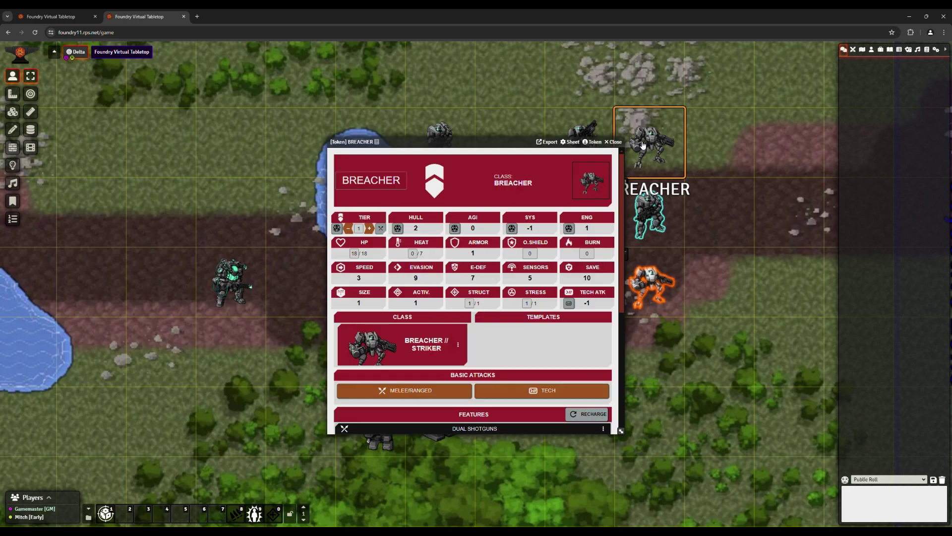
left_click(588, 256)
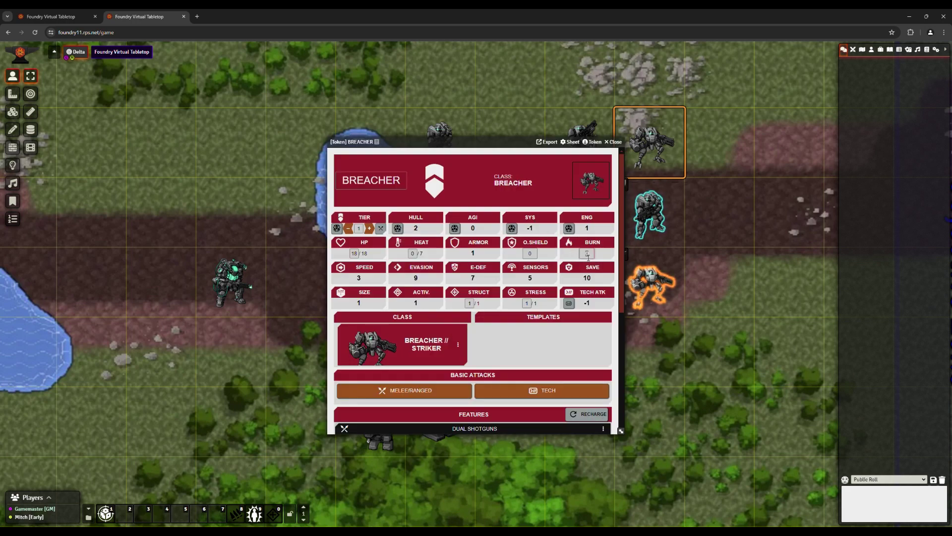
type("2")
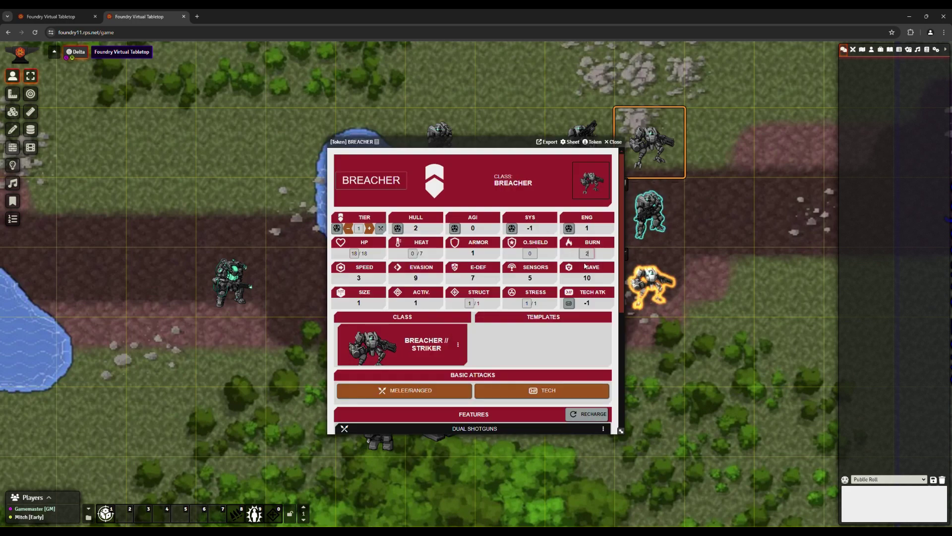
key("Return")
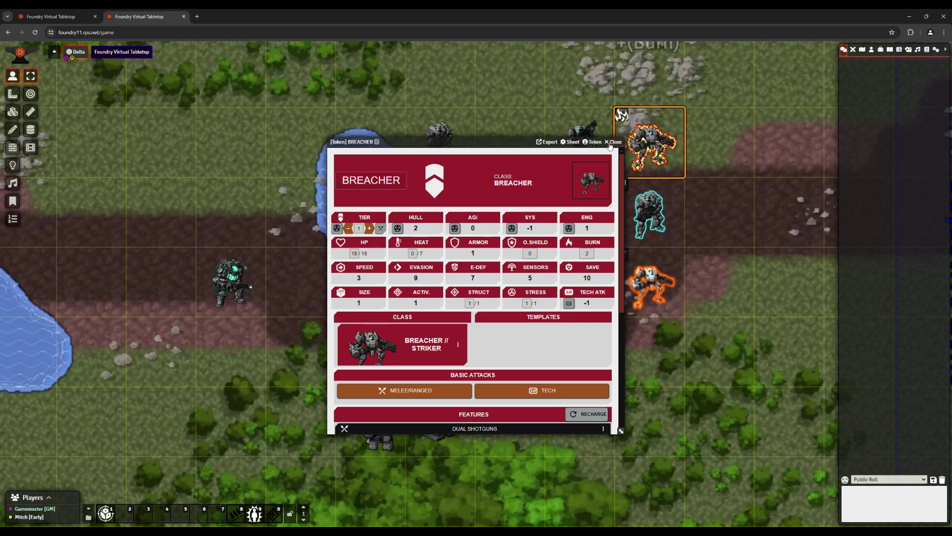
left_click(613, 142)
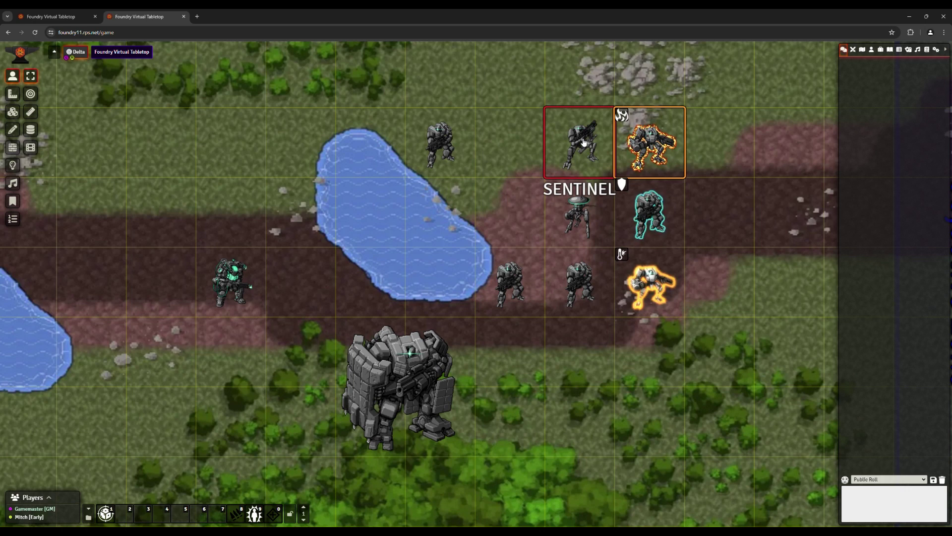
Apply the Invisible status effect to the Witch token from its Token HUD
left_click(586, 213)
right_click(585, 213)
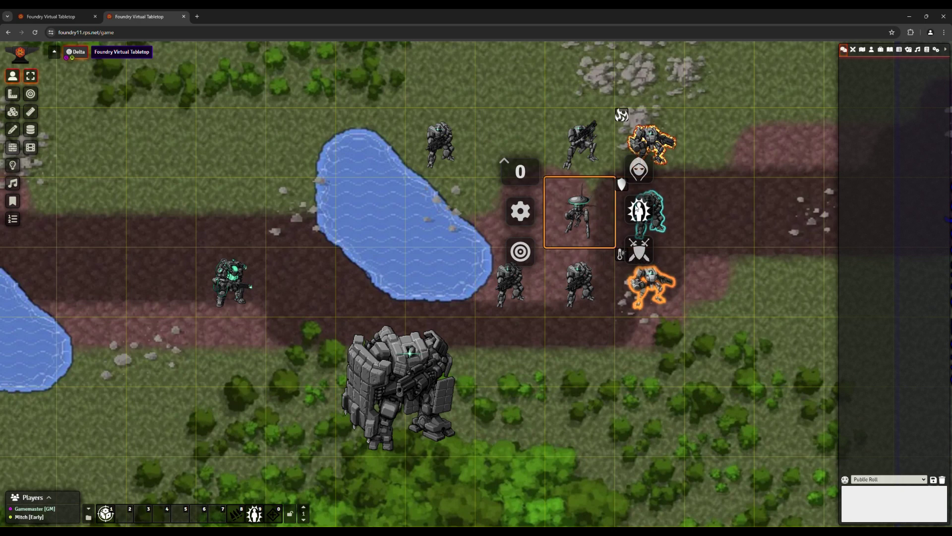
left_click(637, 211)
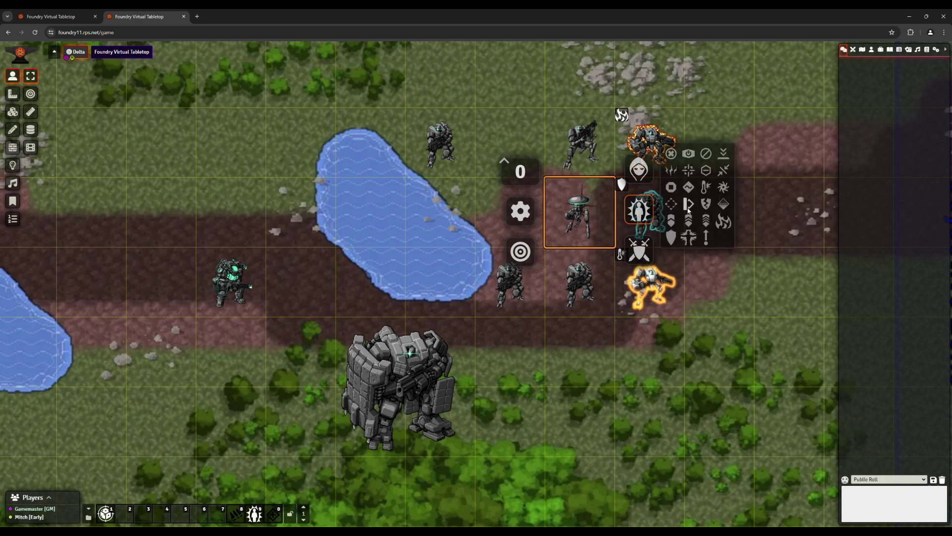
left_click(671, 204)
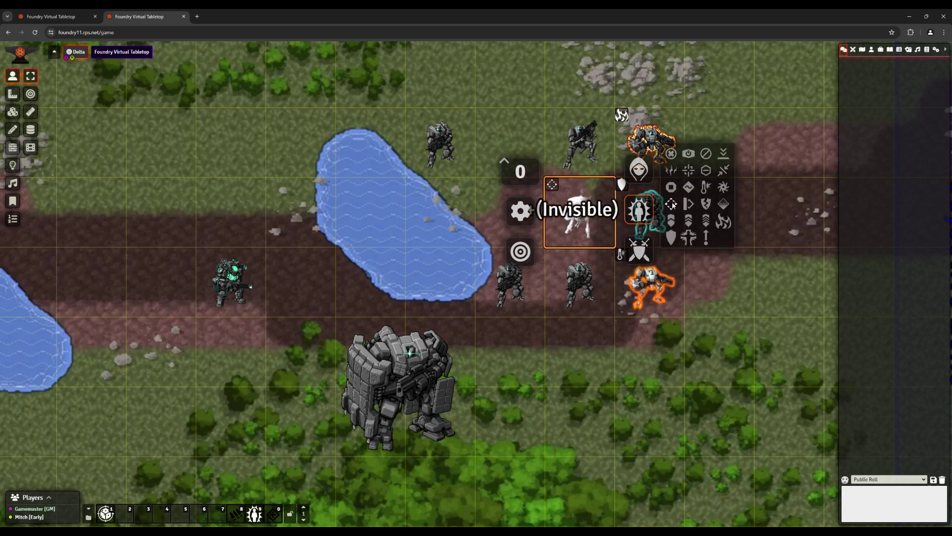
right_click(768, 341)
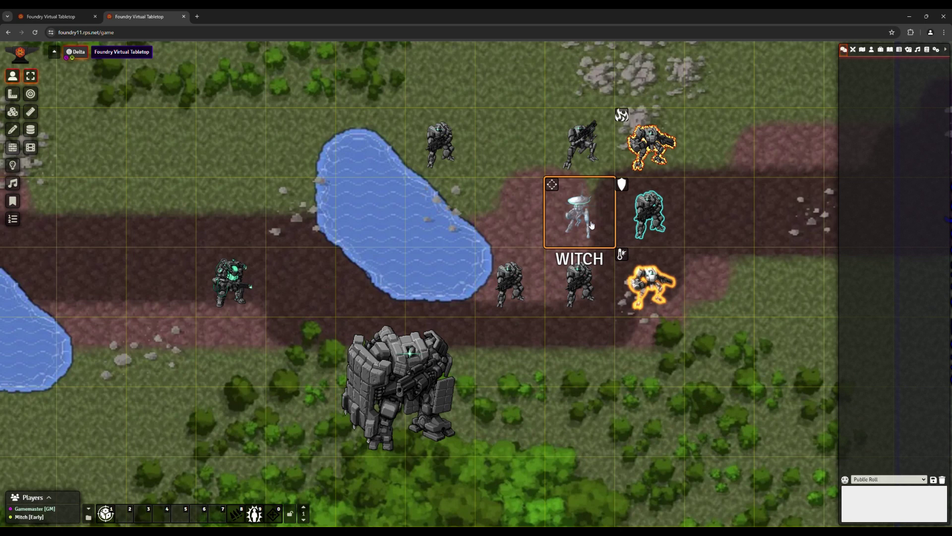
Mark the Sentinel token with the Jammed status effect
right_click(579, 152)
left_click(638, 140)
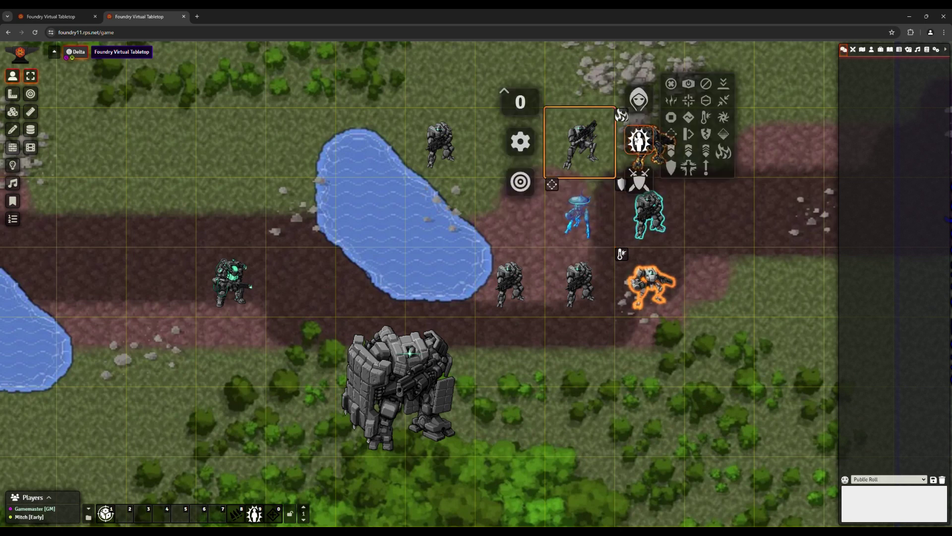
left_click(671, 102)
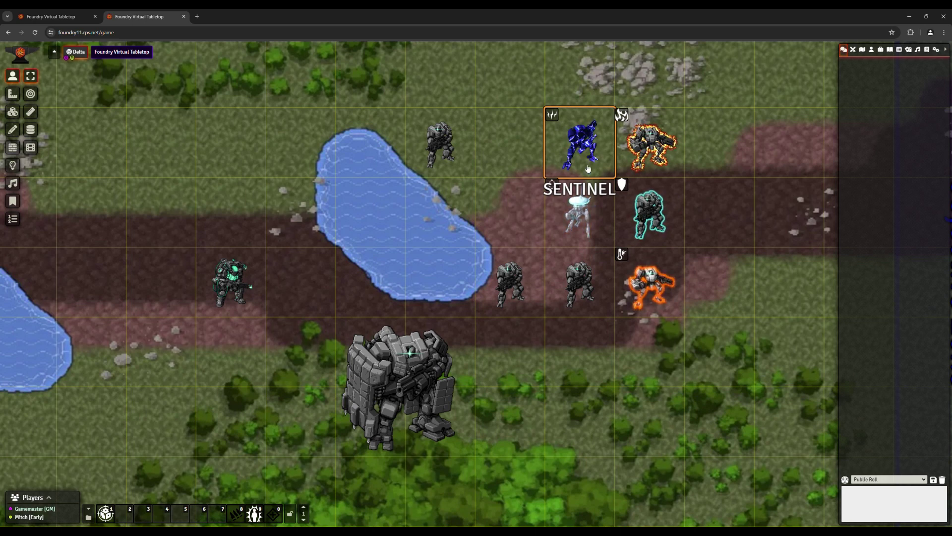
Give the Assault mech beside the lake the Intangible status effect
right_click(583, 283)
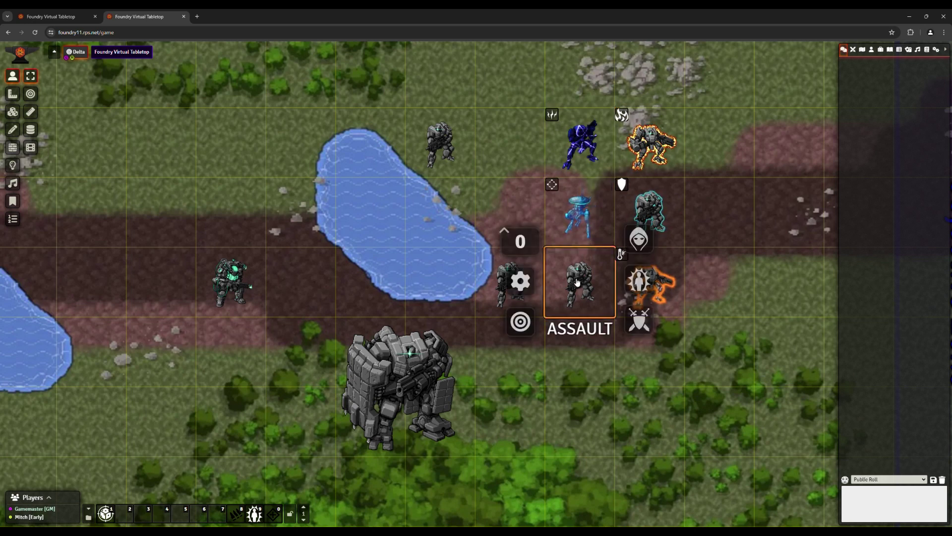
left_click(639, 283)
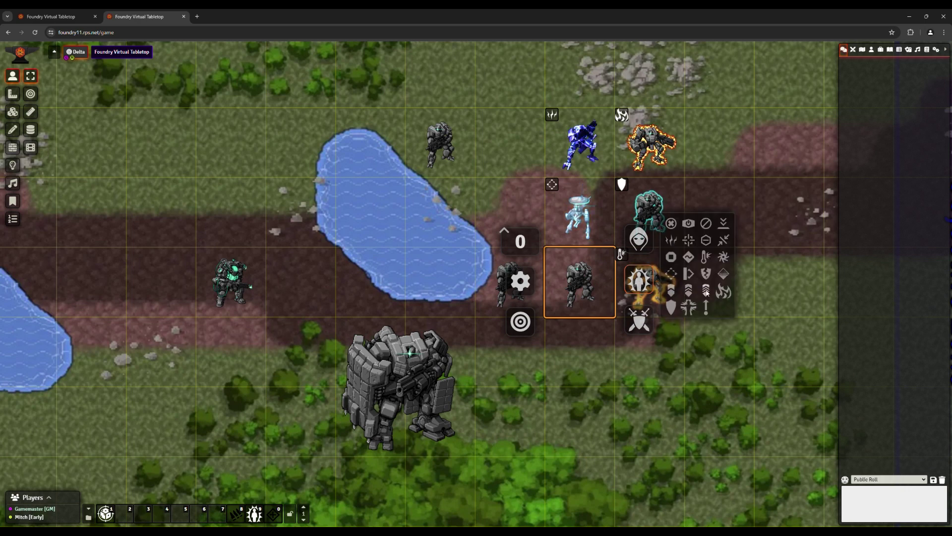
left_click(724, 274)
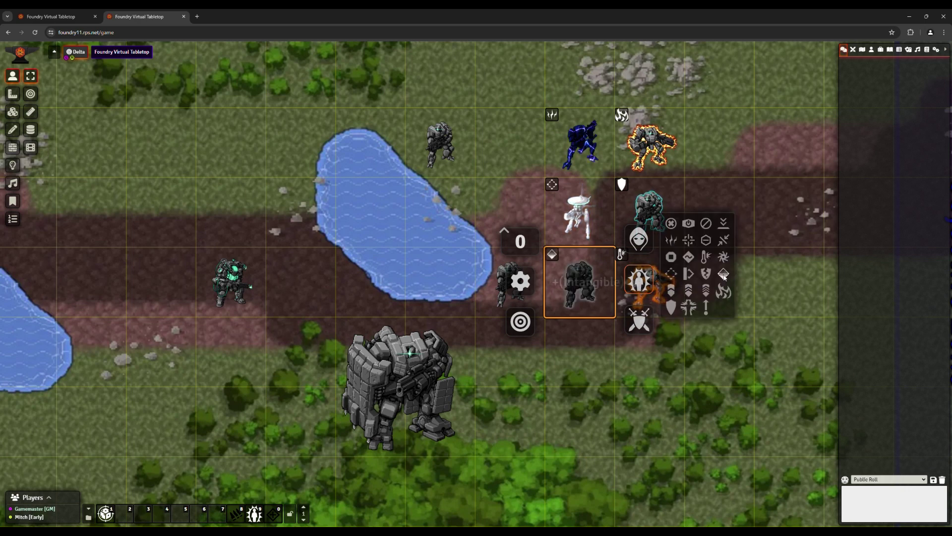
left_click(718, 401)
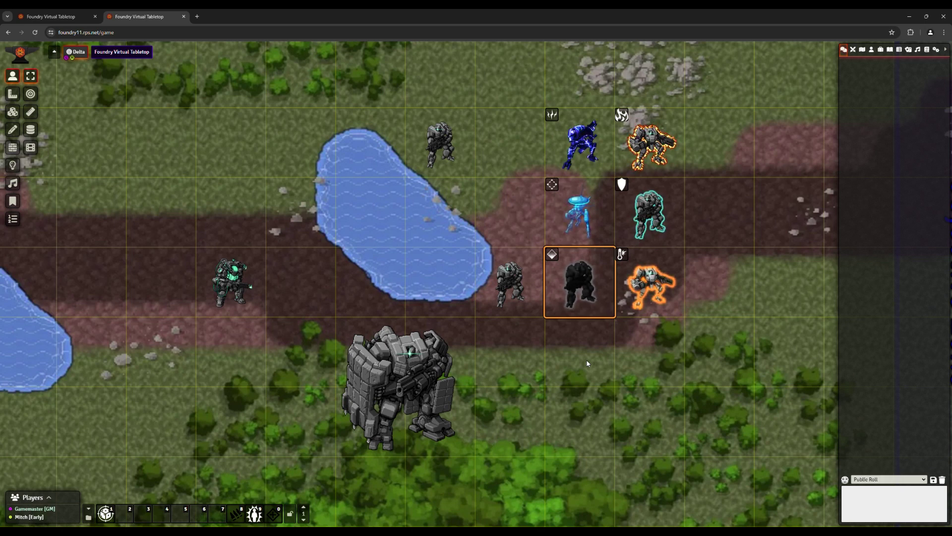
Apply the Cascading status effect to the grey Assault mech from its Token HUD
right_click(511, 285)
left_click(569, 280)
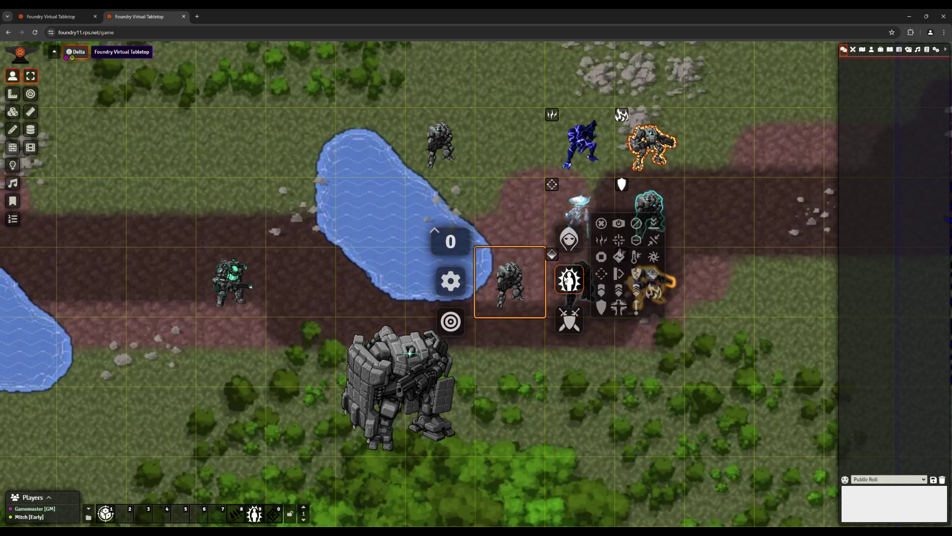
left_click(620, 308)
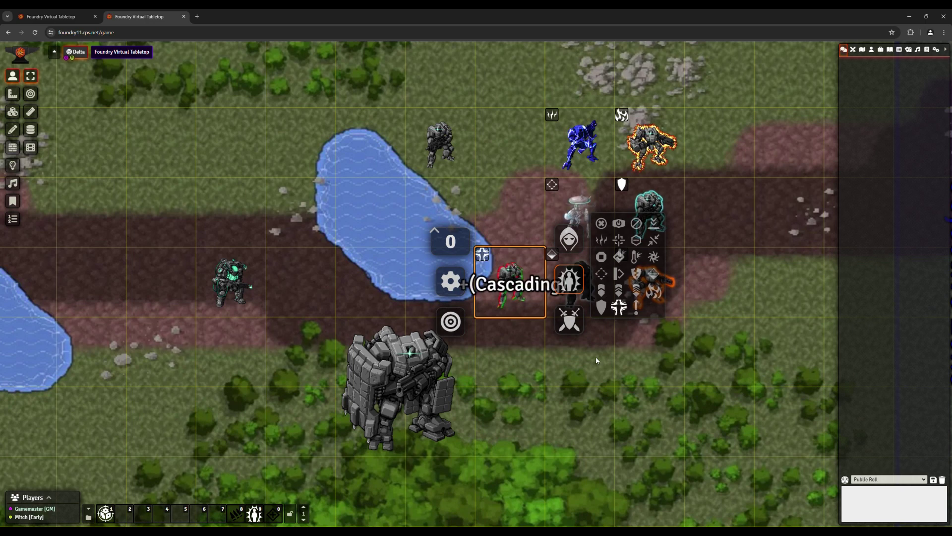
left_click(581, 368)
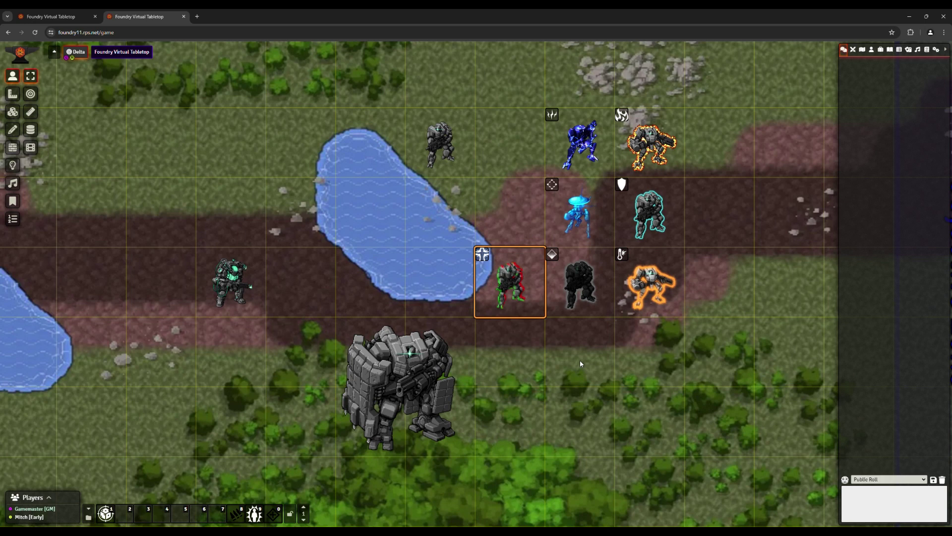
Set BASTION's structure to 0 and roll Structure Damage, turning it into a wreck
left_click(935, 50)
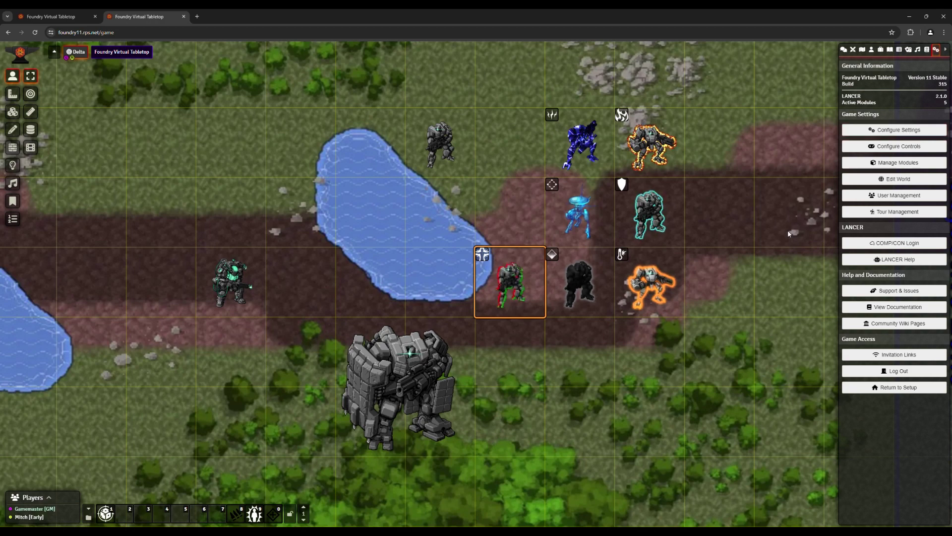
left_click(843, 50)
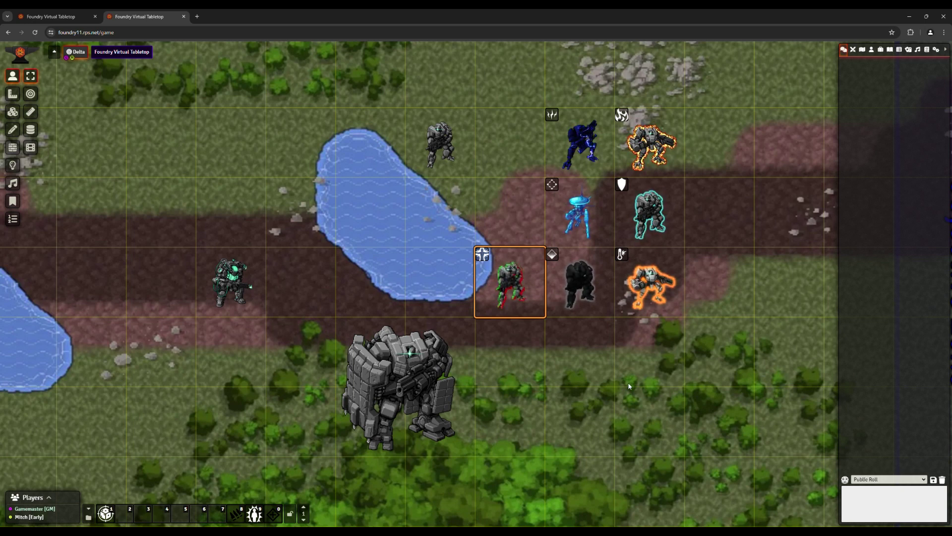
double_click(427, 361)
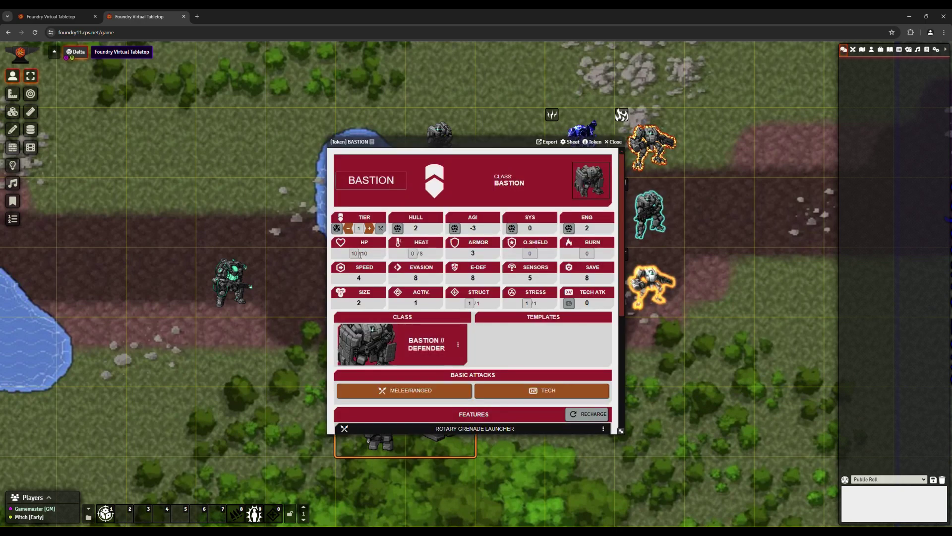
left_click(615, 142)
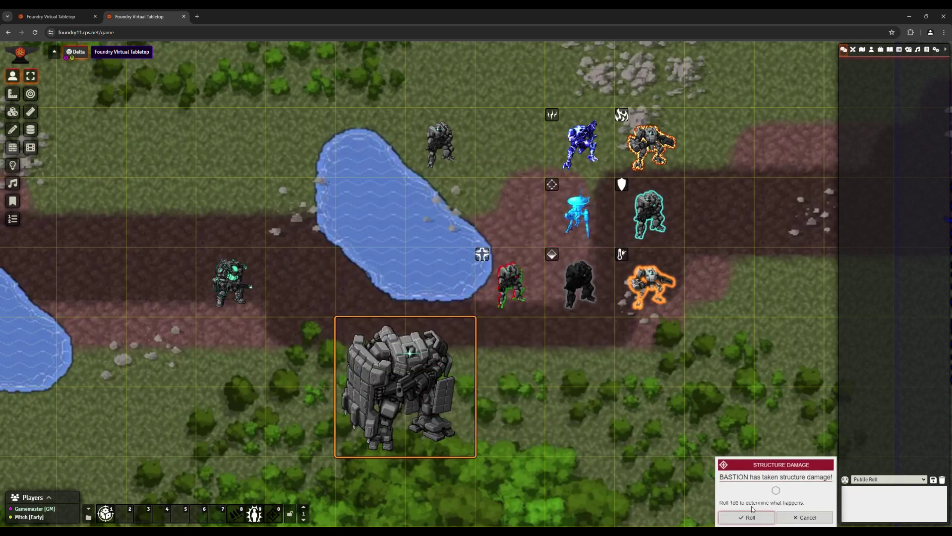
left_click(752, 517)
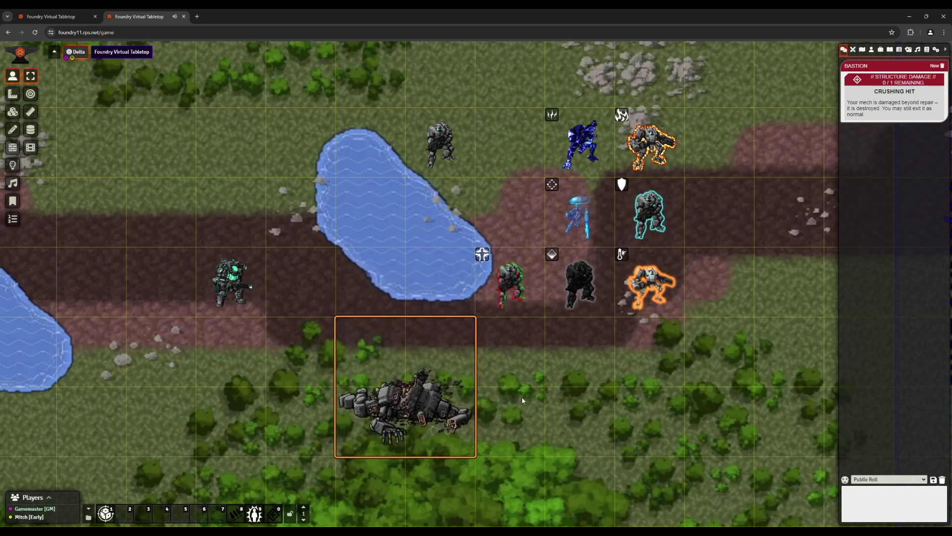
Restore BASTION to an intact mech by setting its structure to 1
double_click(422, 409)
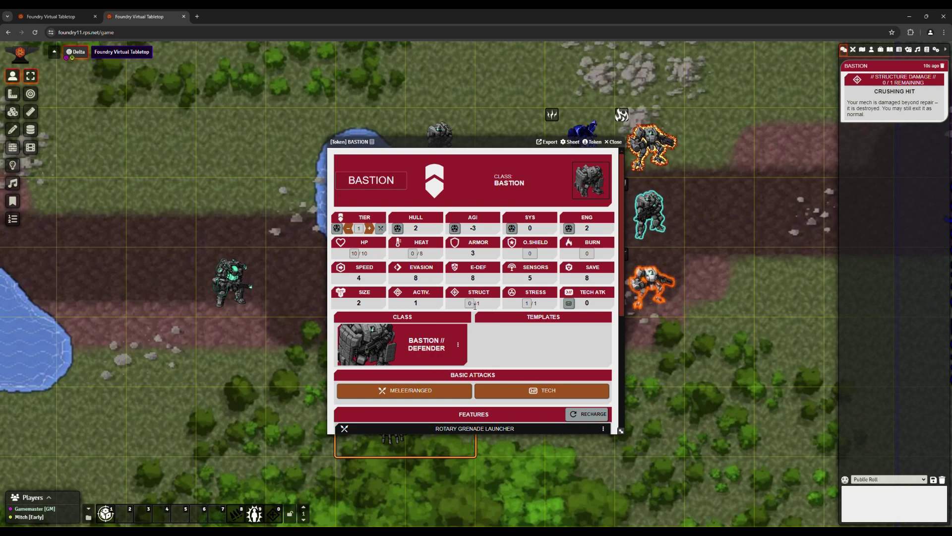
left_click(470, 303)
type("1")
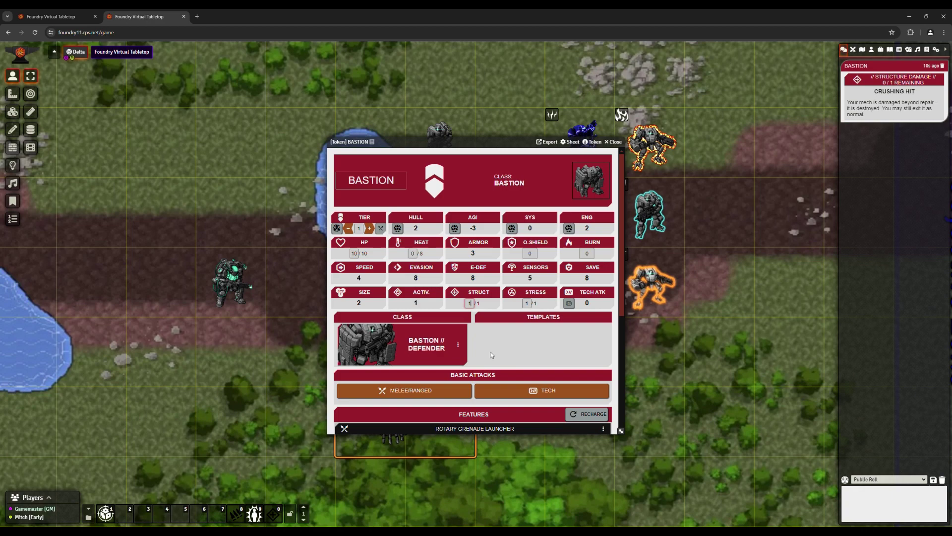
left_click(505, 328)
key("Escape")
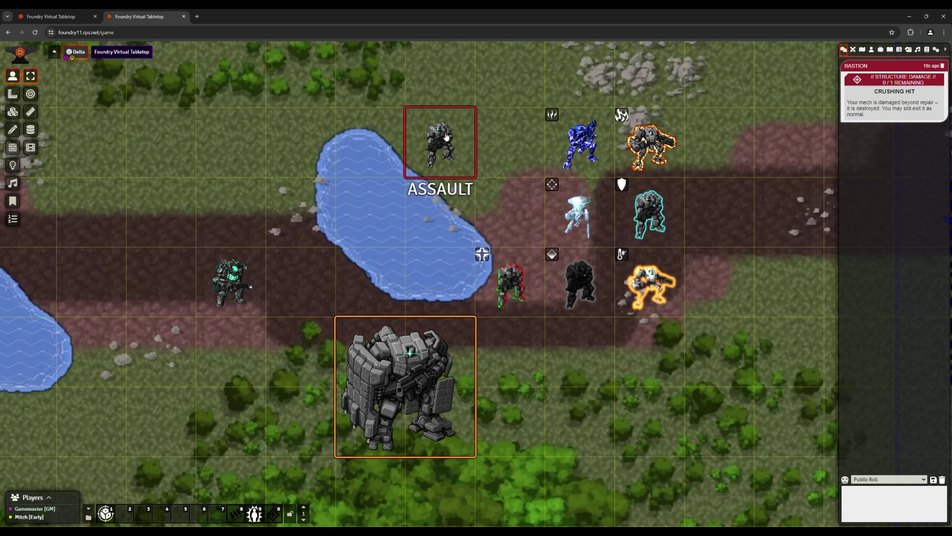
Roll Structure Damage to wreck the cascading Assault, black Assault and orange Breacher mechs
left_click(510, 277)
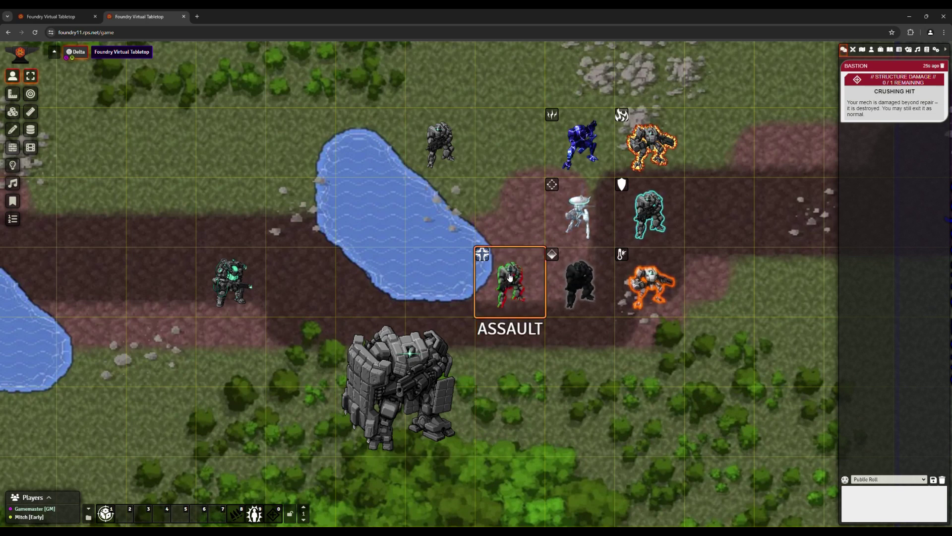
left_click(757, 510)
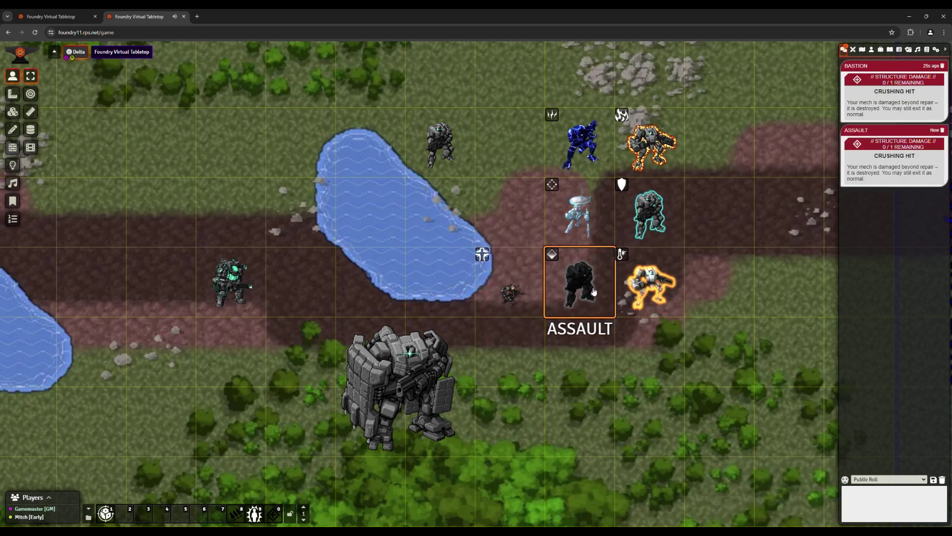
left_click(736, 517)
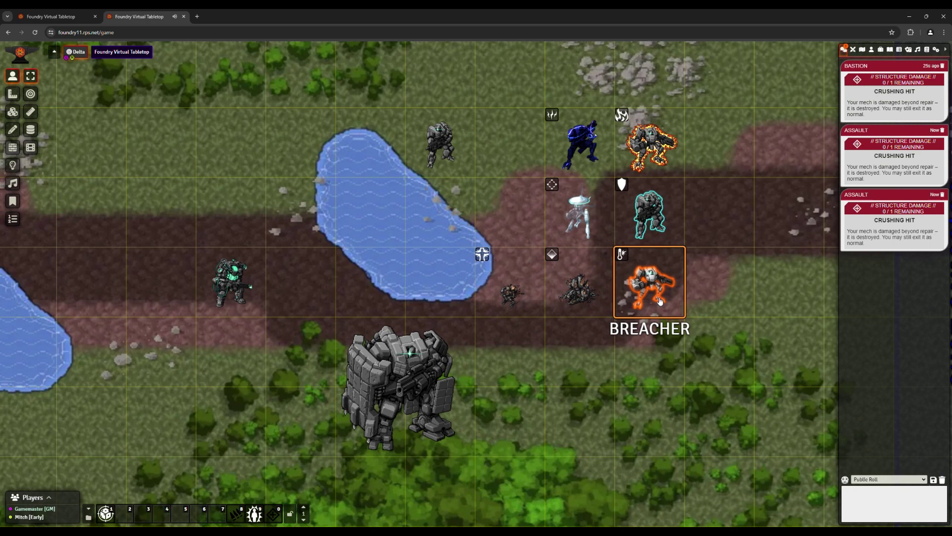
left_click(748, 513)
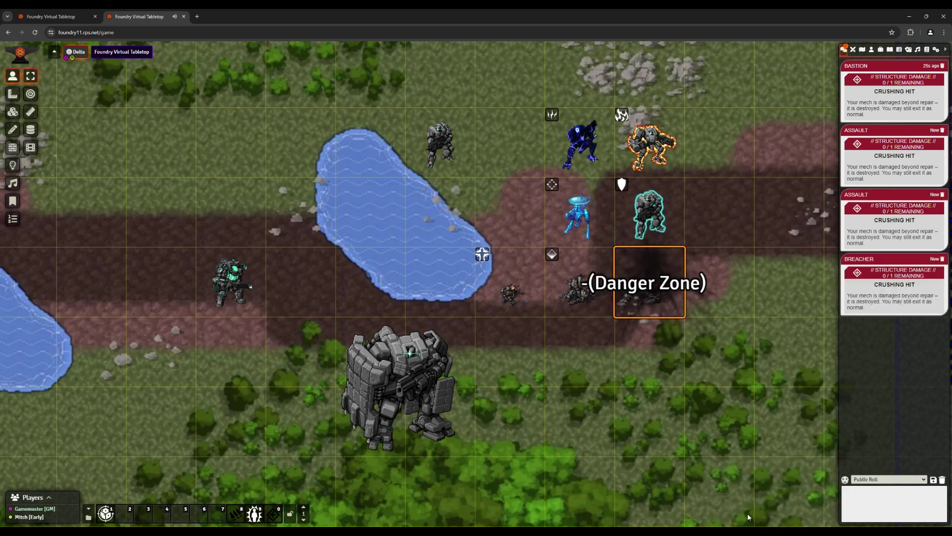
Review Lancer QoL settings, keeping Wreck Type as separate targetable tokens with automation enabled
left_click(937, 50)
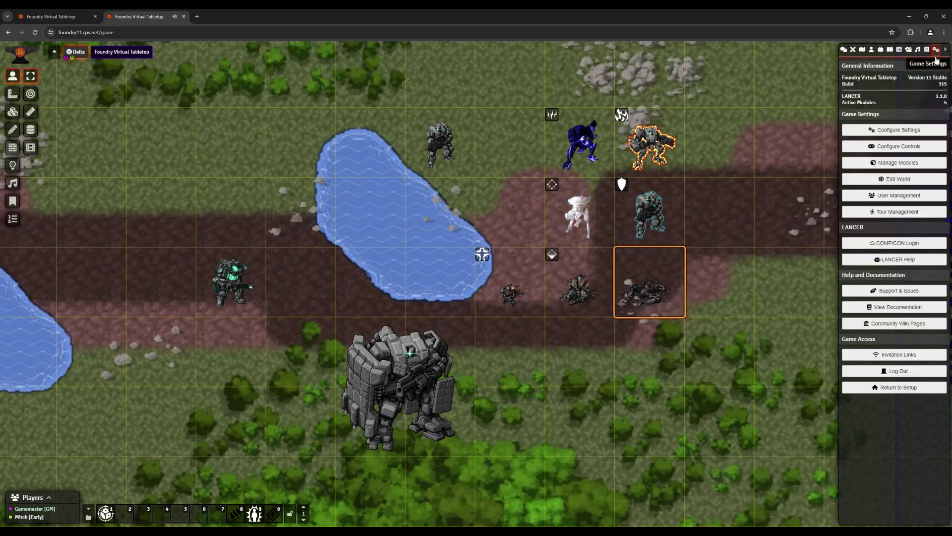
left_click(917, 130)
left_click(365, 227)
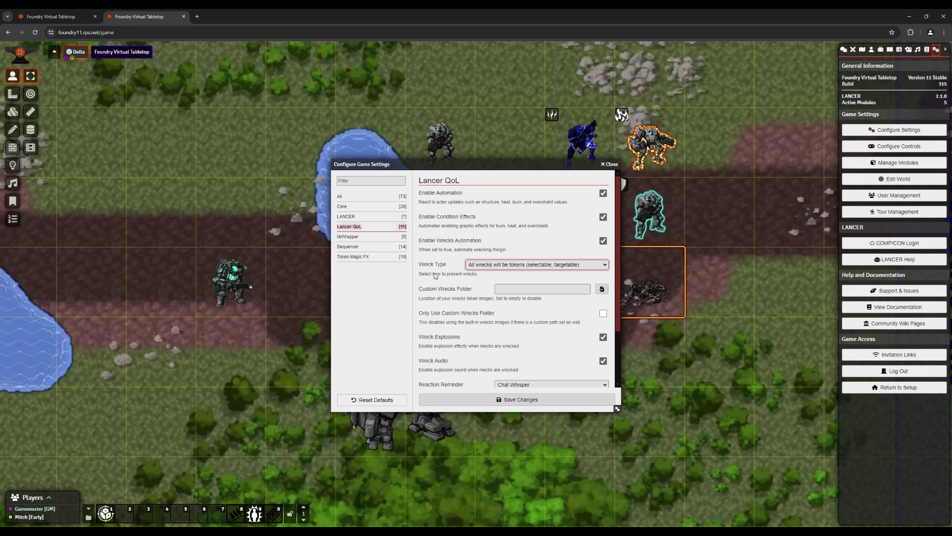
left_click(435, 276)
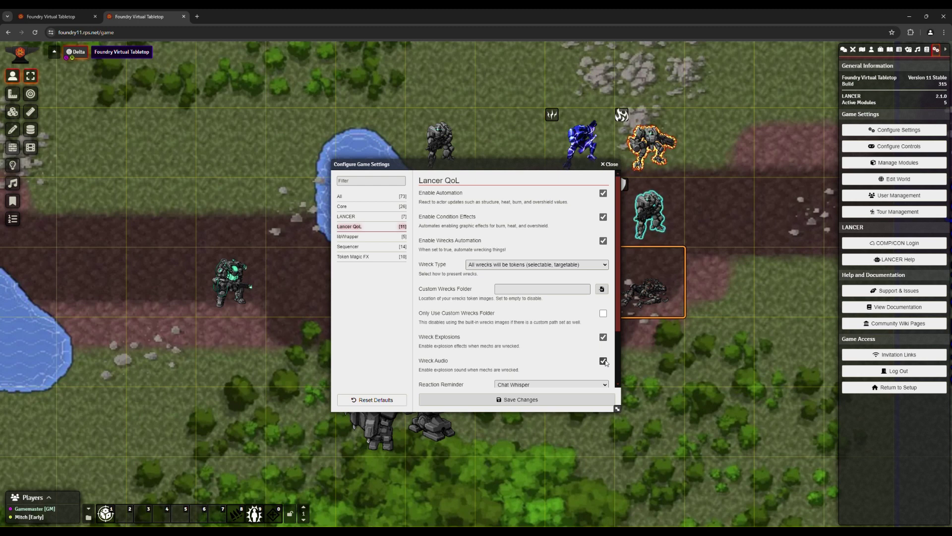
scroll(576, 352, "down", 1)
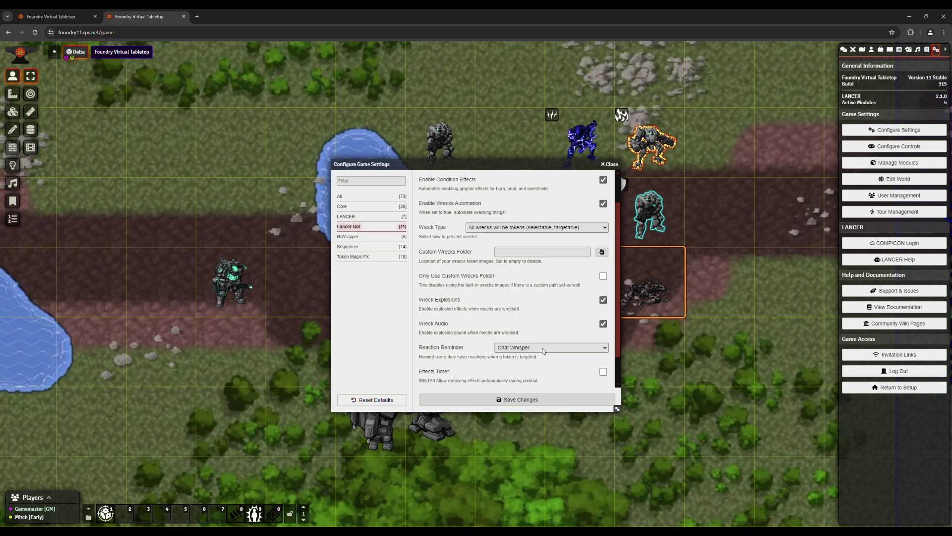
left_click(611, 164)
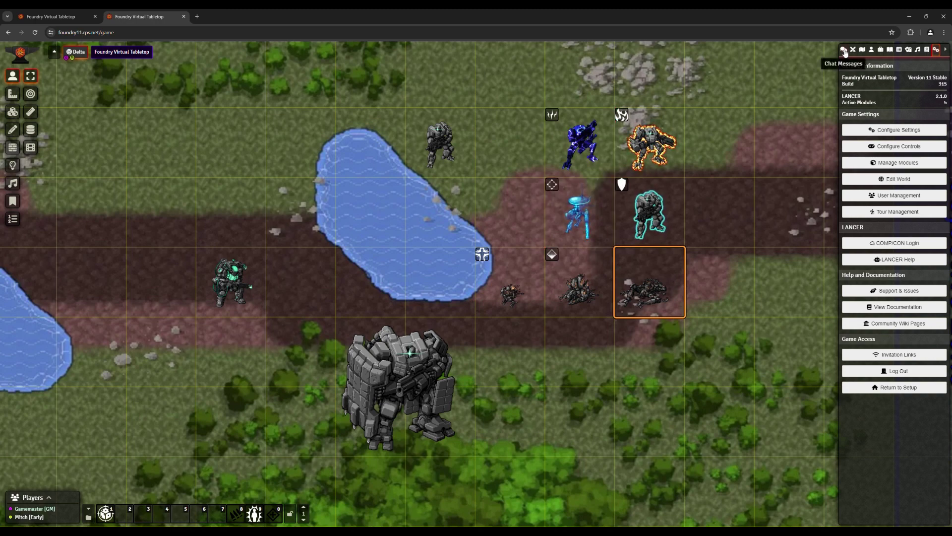
Clear the chat log, deleting the four Crushing Hit messages
left_click(844, 50)
left_click(941, 479)
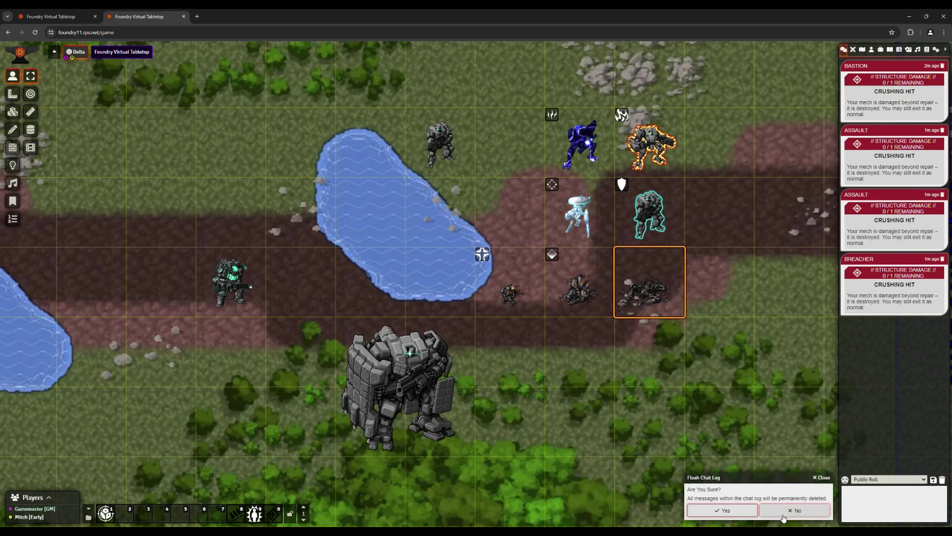
left_click(727, 512)
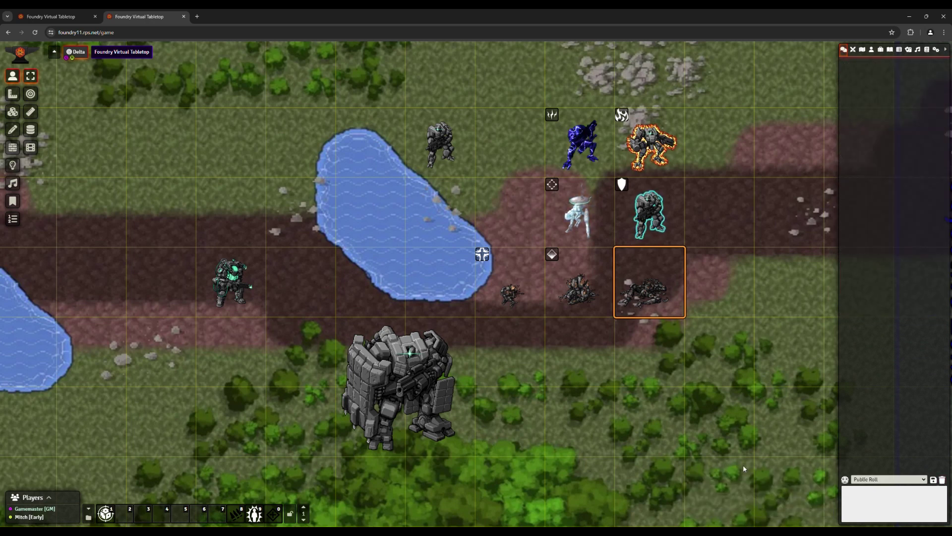